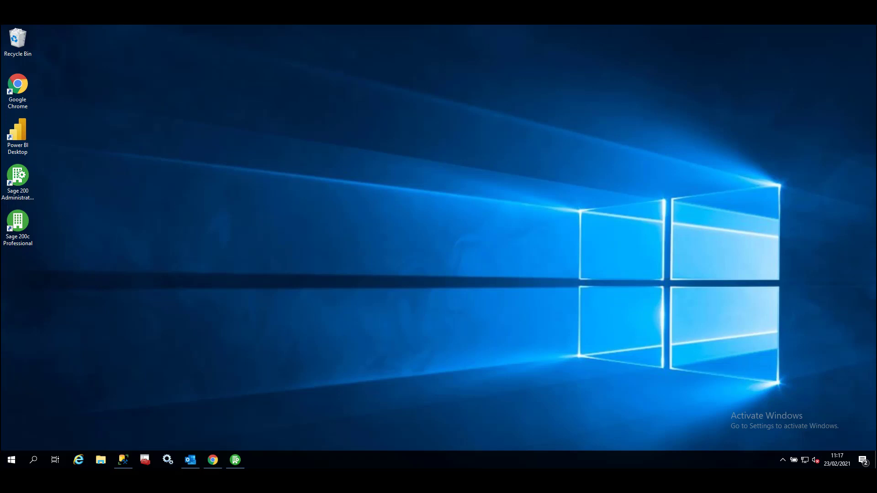
- View the API settings in Sage 200 System Administration, and sign in to Sage 200c Professional Online Services in Chrome with the Demo Data company
click(235, 459)
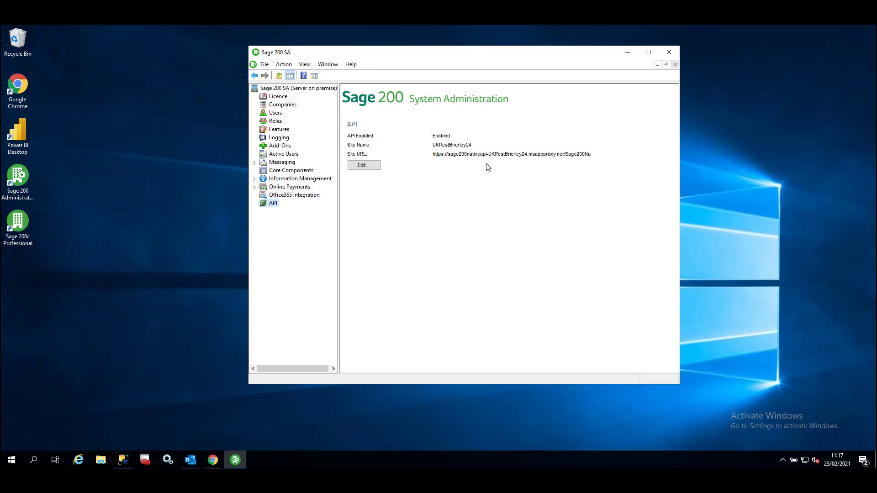
click(214, 458)
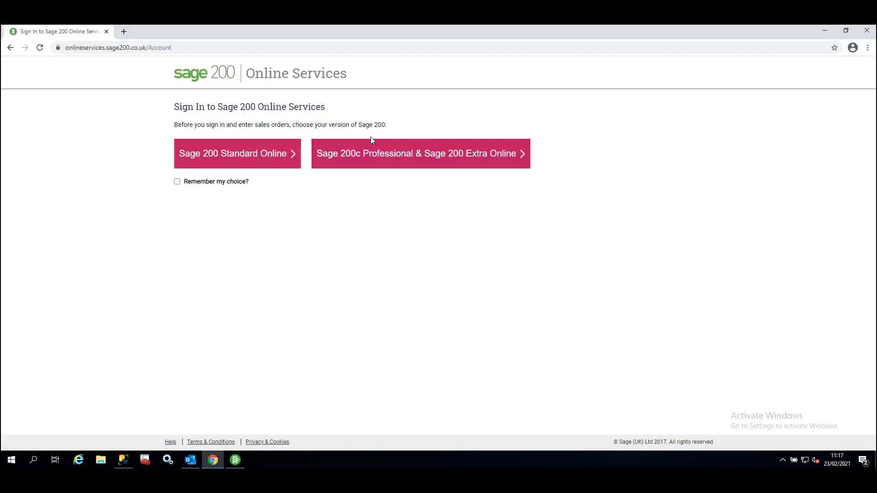
click(402, 157)
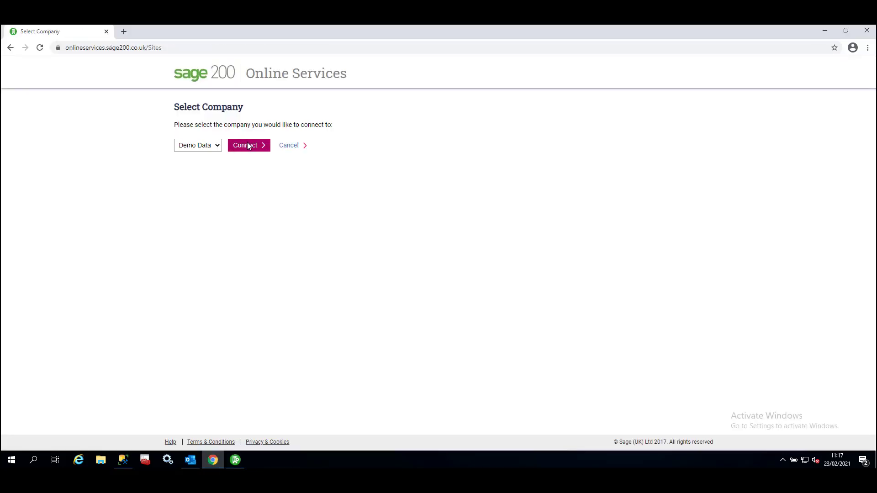
click(249, 145)
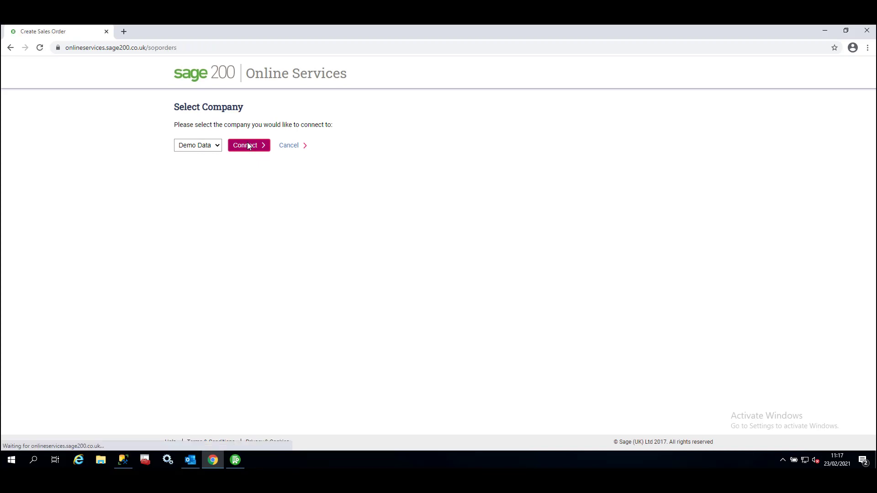
- Select Abbey Retail Ltd as the customer on the new sales order
click(243, 220)
text(abb)
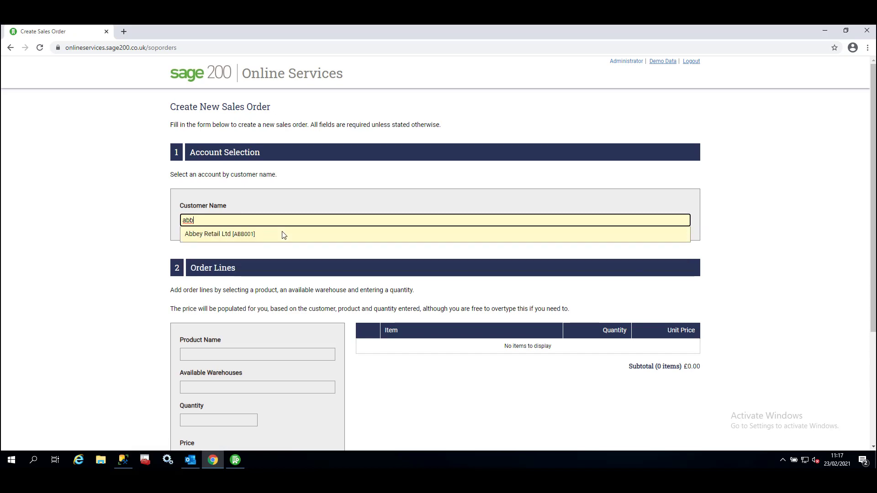
click(282, 235)
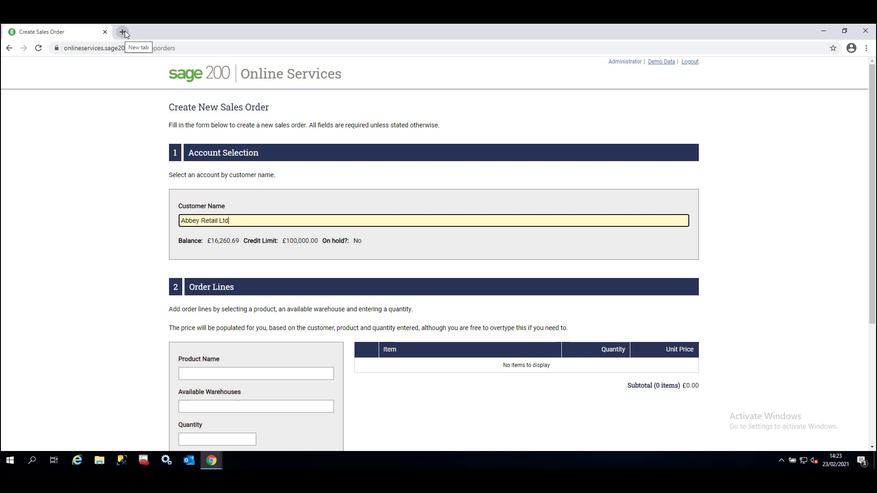
- Open the Microsoft Power BI website in a new browser tab and go to the Power BI Desktop download page with language options
click(123, 31)
text(power)
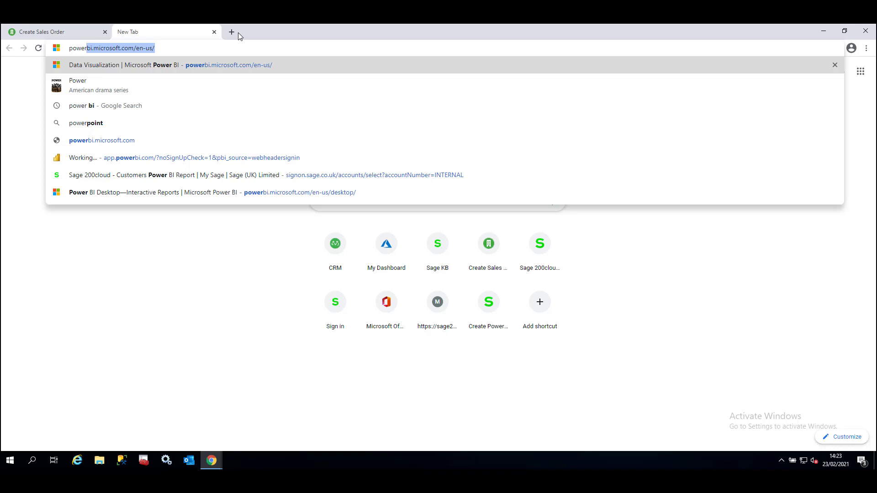
key(Return)
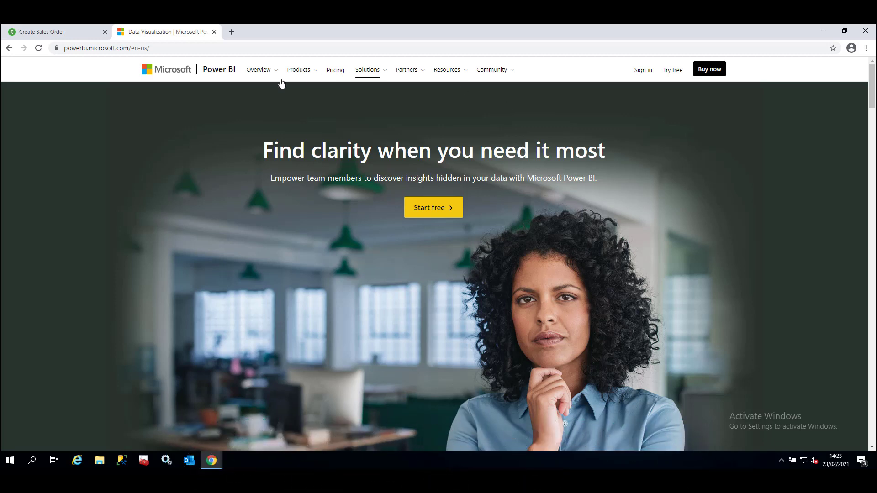
click(297, 73)
click(320, 97)
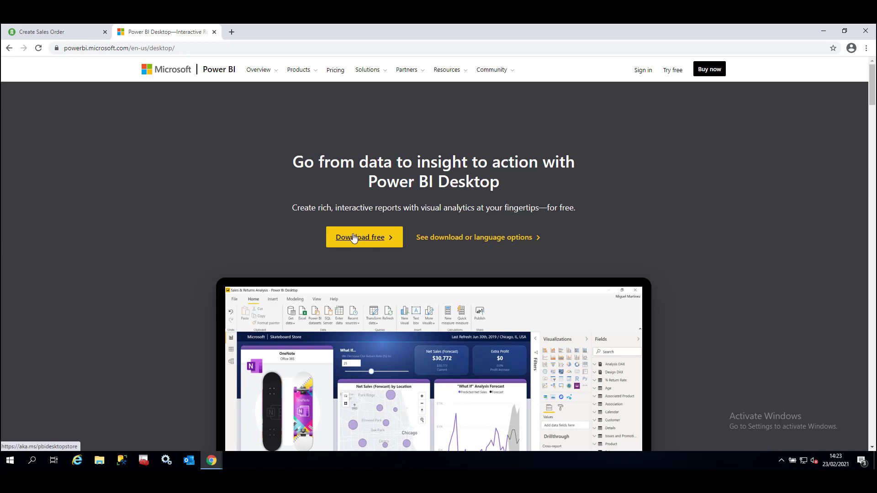
click(466, 245)
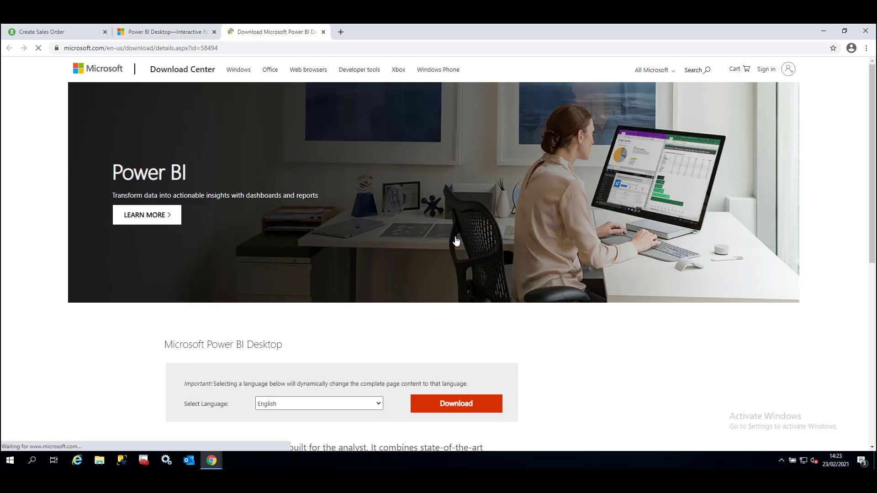
- Download the 64-bit Power BI Desktop installer, PBIDesktopSetup_x64.exe, in English
click(459, 406)
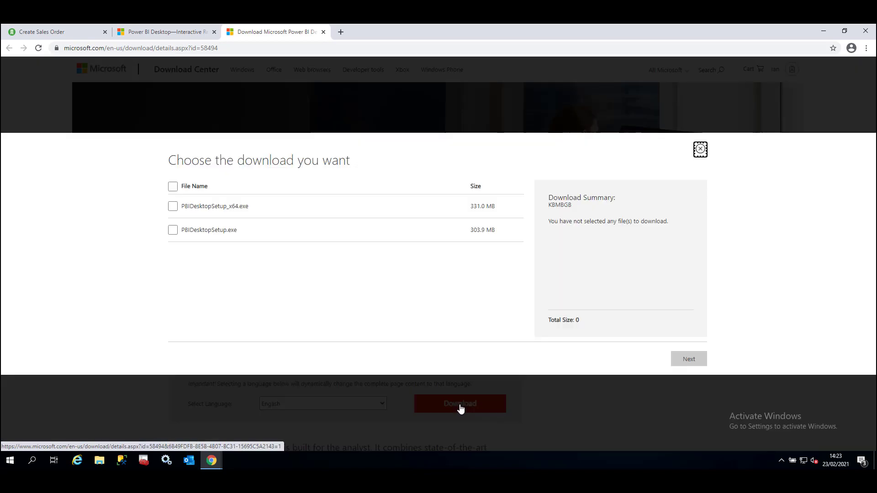
click(173, 207)
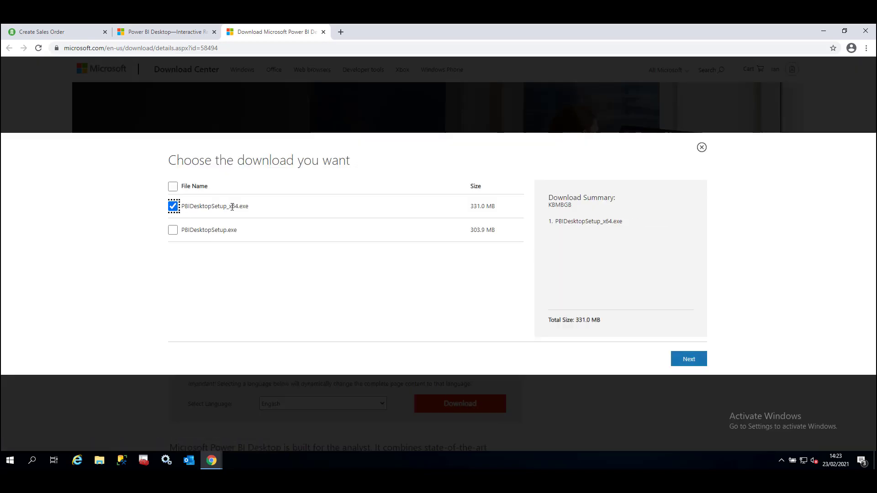
click(689, 360)
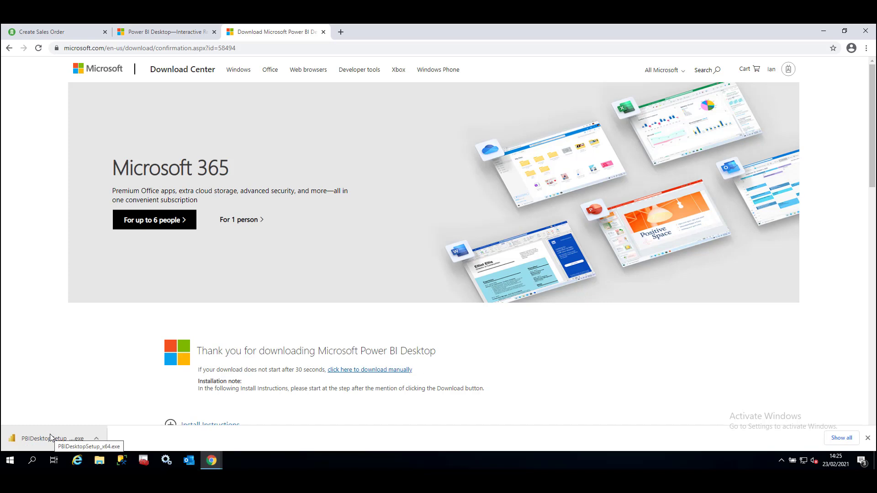
- Run the downloaded Power BI Desktop installer with English as the language and finish setup without launching the program
click(50, 438)
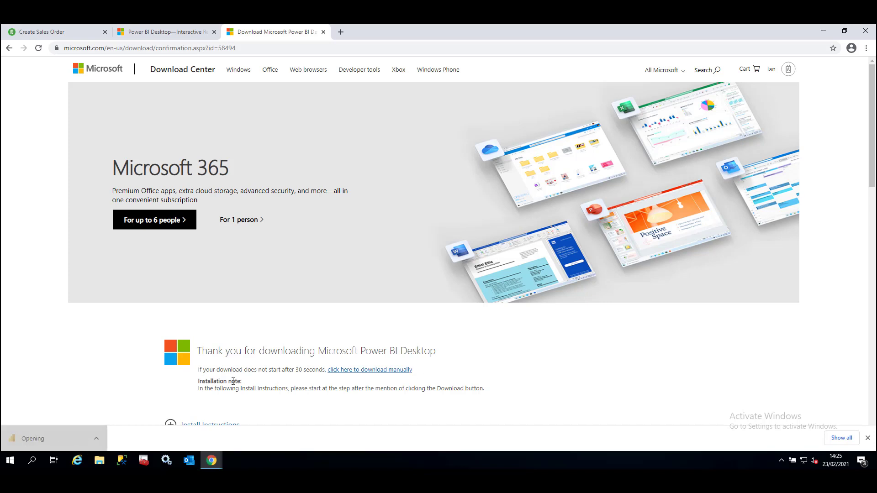
click(467, 250)
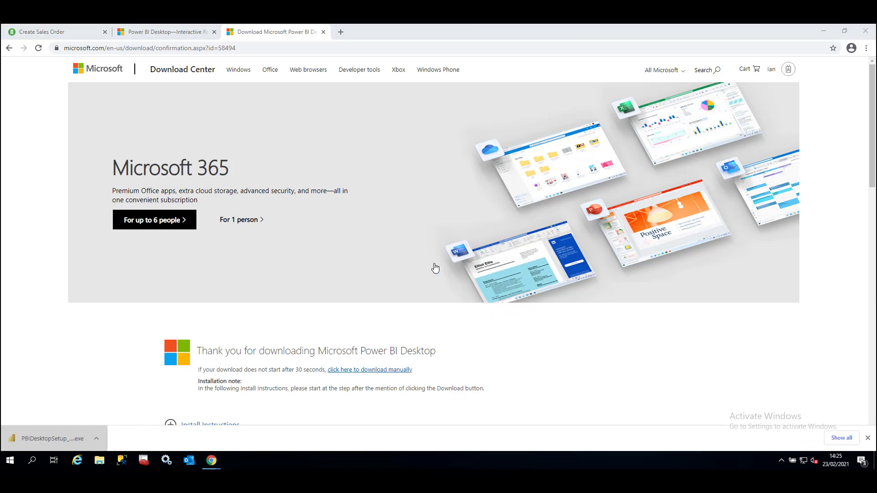
click(462, 222)
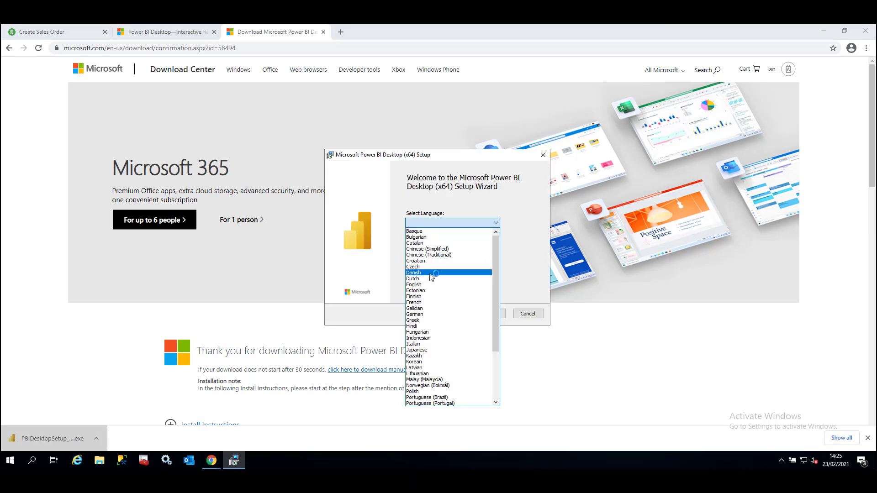
click(420, 285)
click(489, 313)
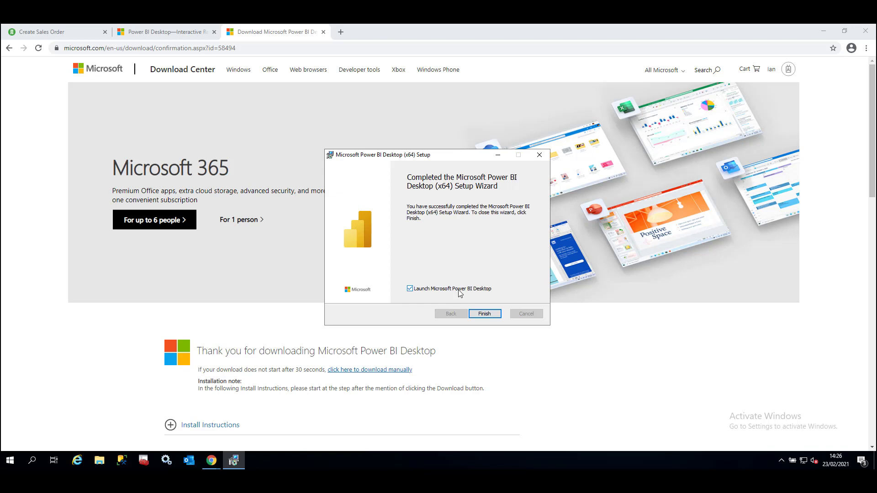
click(459, 292)
click(486, 315)
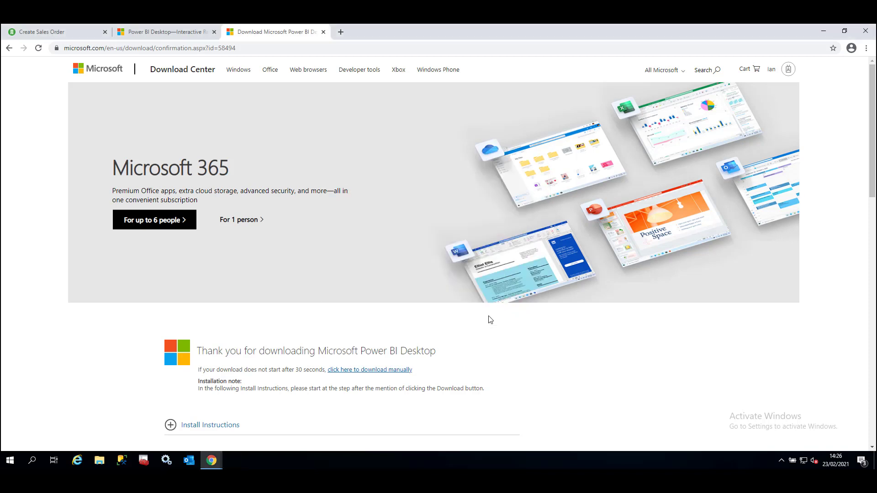
- Switch to Sage 200c Professional and install the Microsoft Power BI connector
click(824, 31)
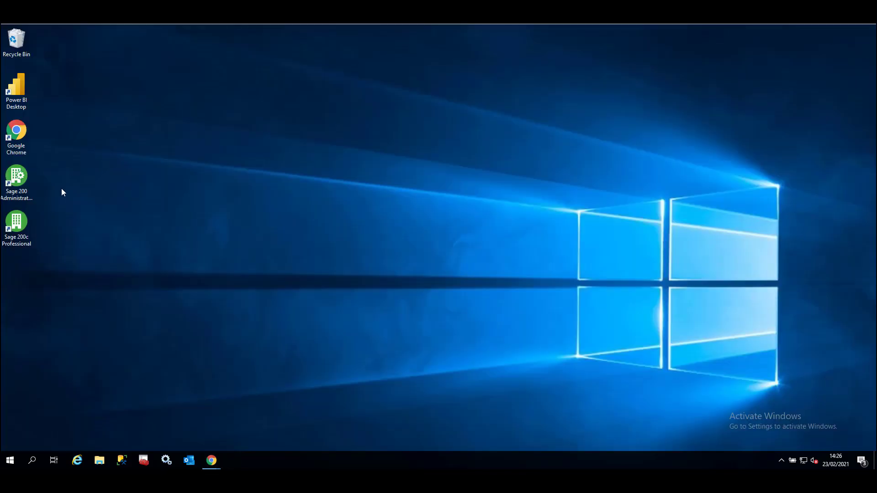
double_click(23, 229)
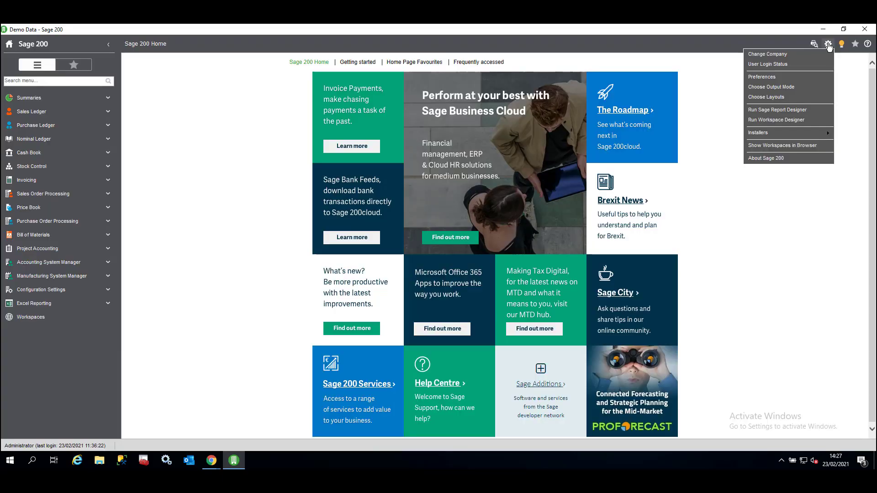
mouse_move(782, 133)
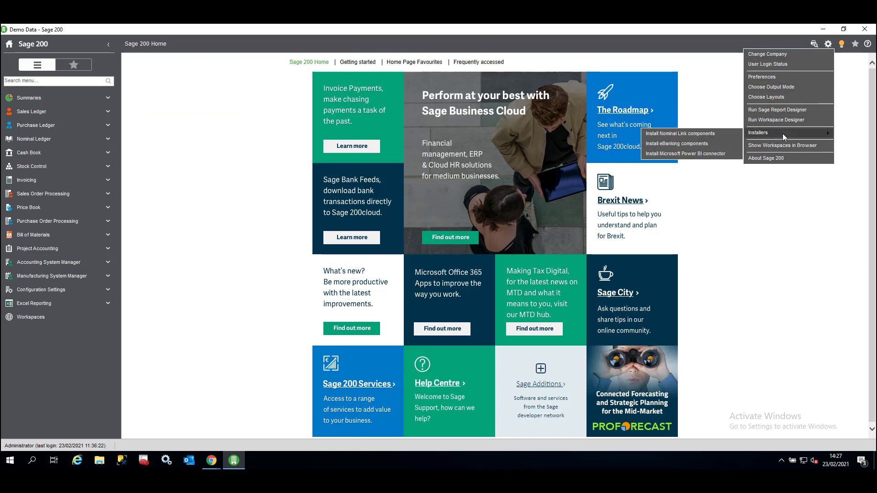
click(695, 154)
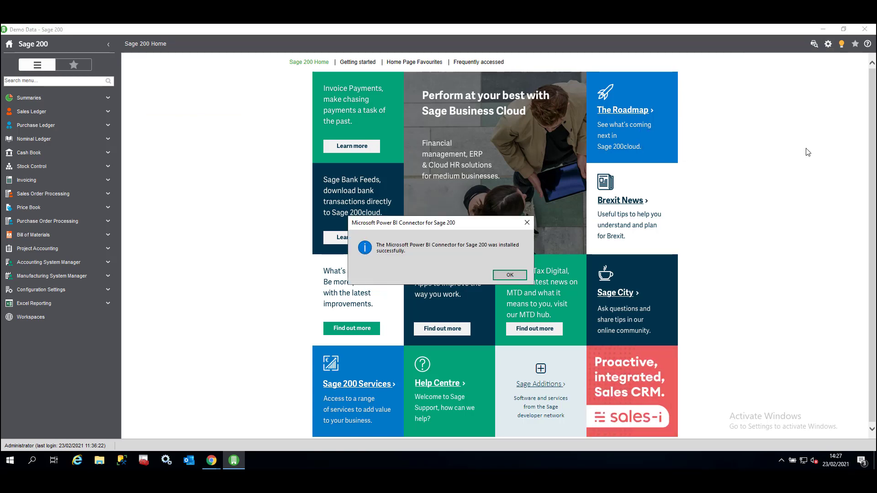
click(512, 275)
- Check for the Sage200.pqx connector file in the Custom Connectors folder under Documents > Power BI Desktop in File Explorer, and close the window
click(100, 460)
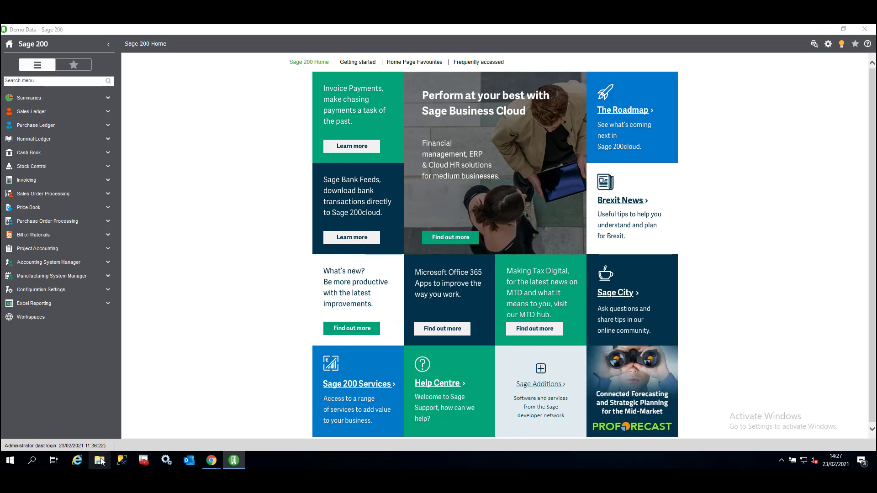
click(242, 179)
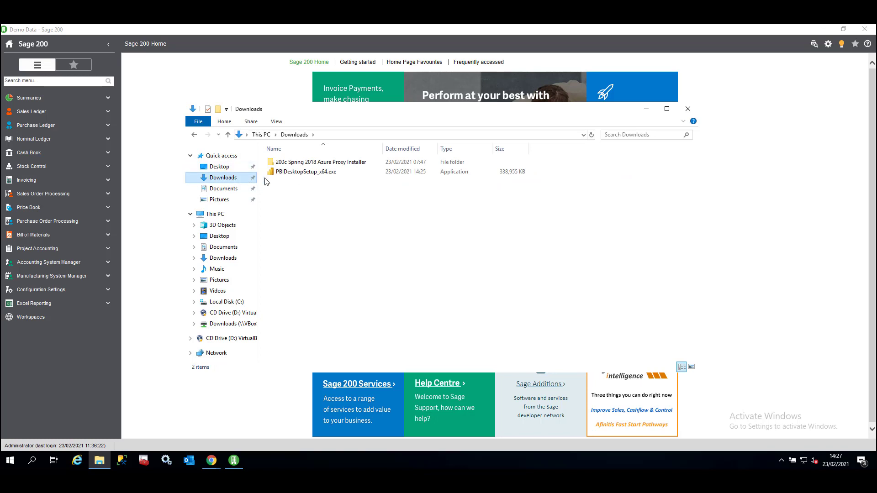
click(224, 188)
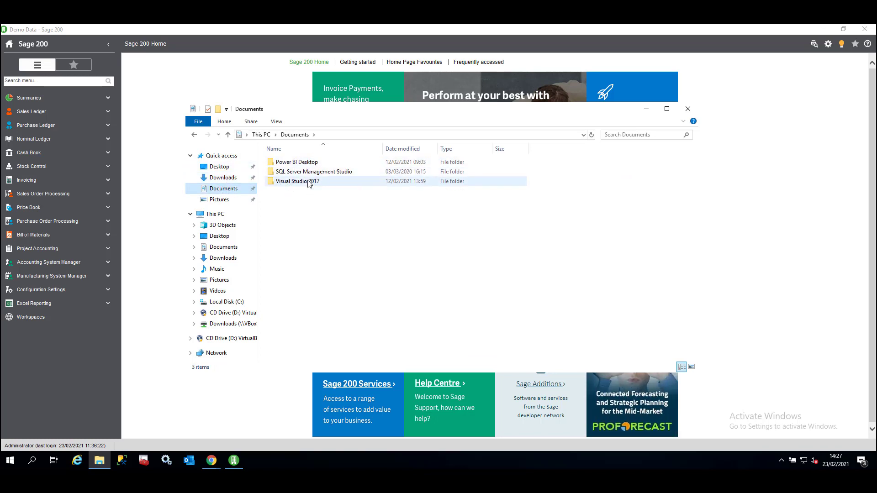
double_click(304, 164)
double_click(322, 165)
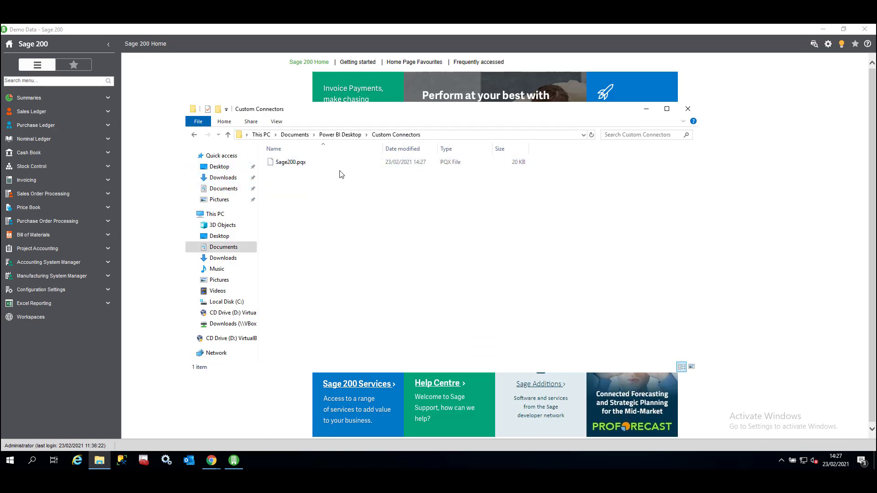
click(304, 163)
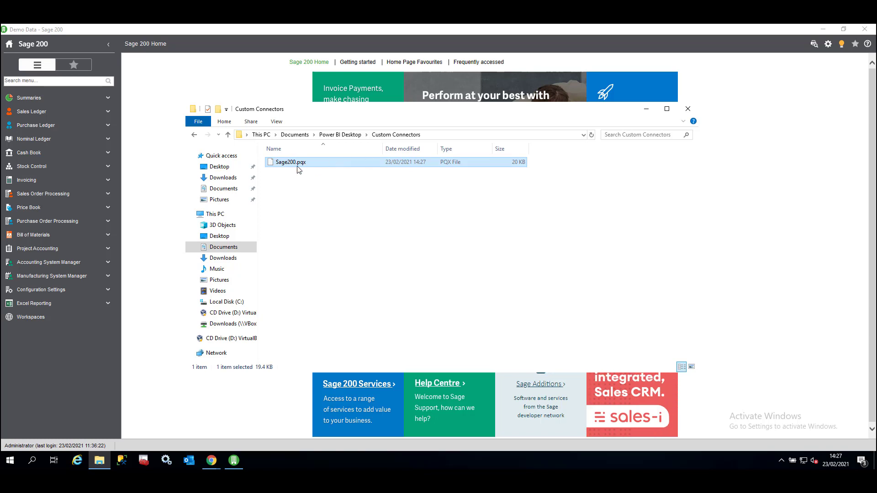
click(687, 108)
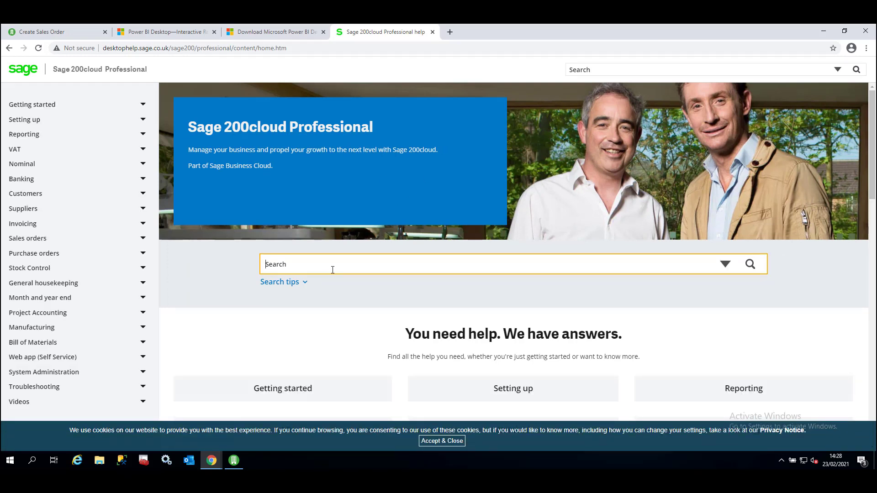
- Search the Sage 200cloud Professional help site in Chrome for "power bi report" and open the Create Power BI reports article
text(power bi report)
key(Return)
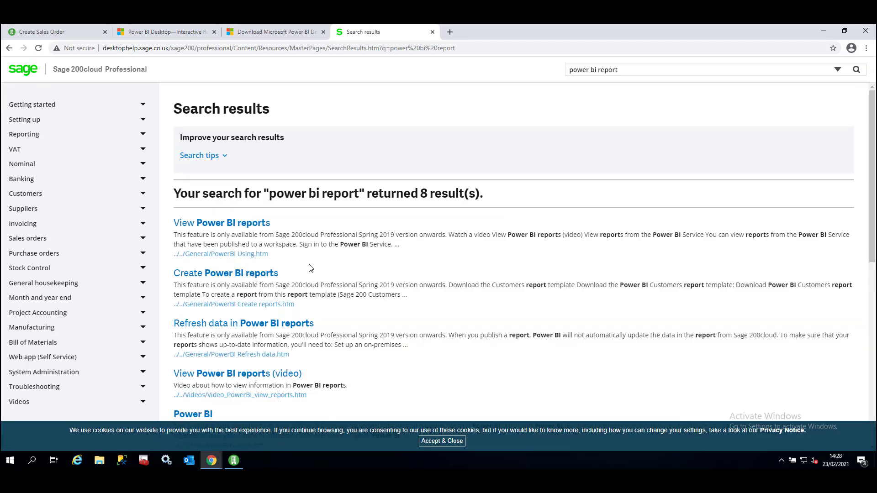
click(227, 274)
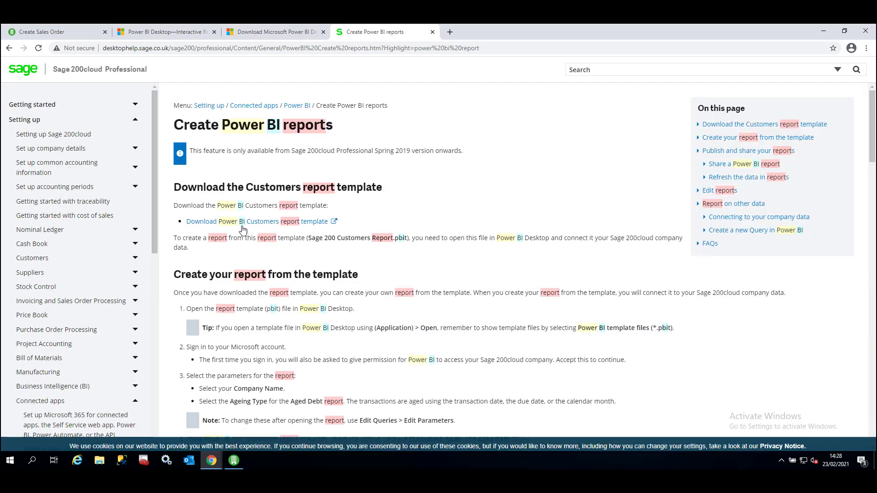
- Follow the Customers report template link, sign in to My Sage and download Sage 200 Customers Report.pbit
click(203, 222)
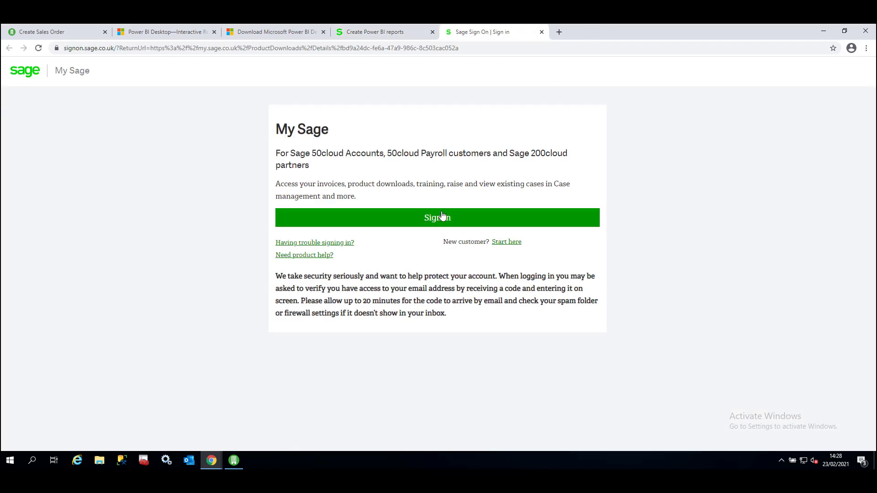
click(442, 216)
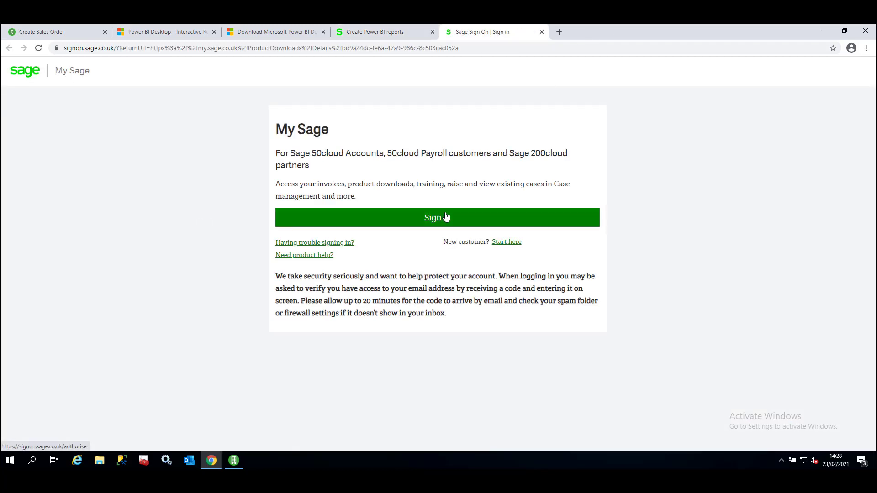
click(234, 357)
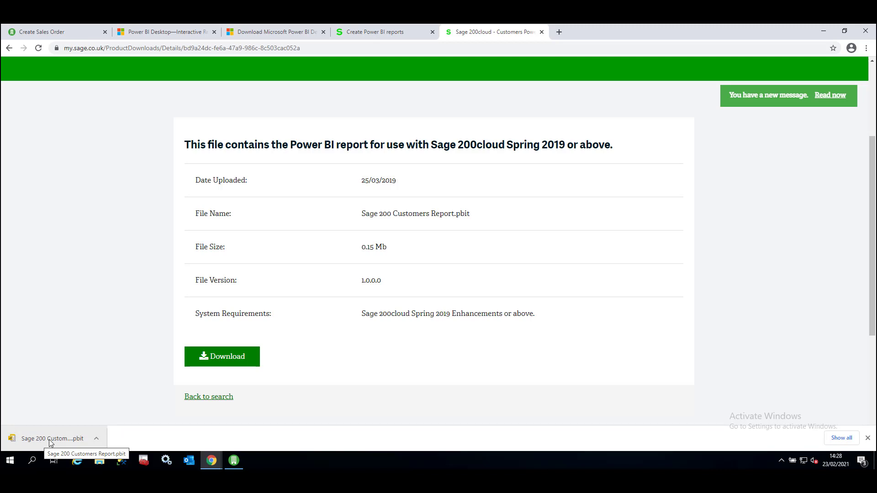
- Open the downloaded Customers report template in Power BI Desktop, sign in to Sage200 with the organizational account and connect
click(51, 441)
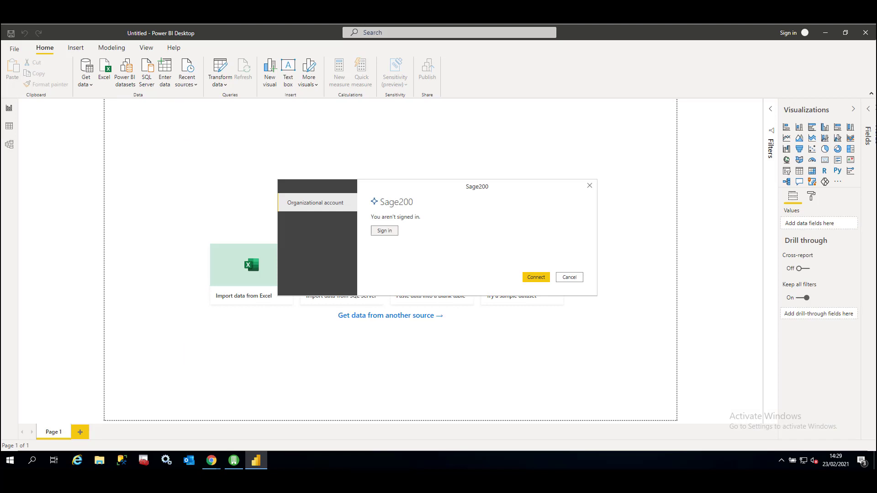
click(392, 232)
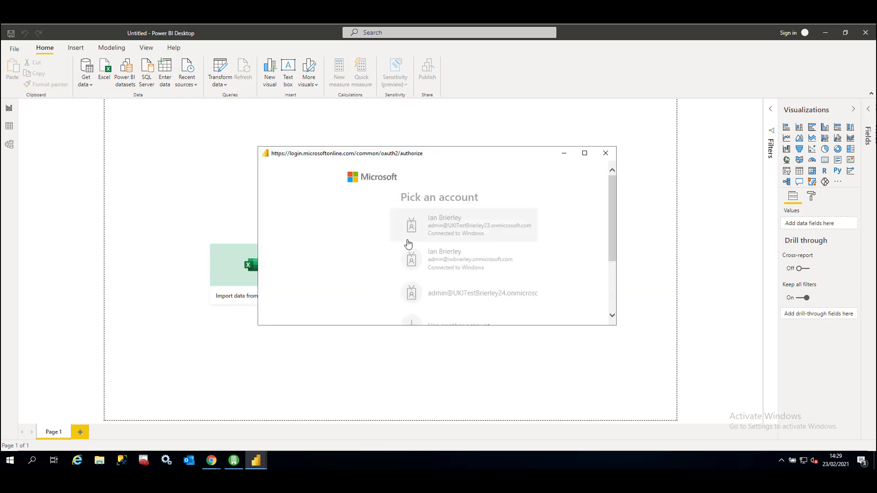
click(457, 292)
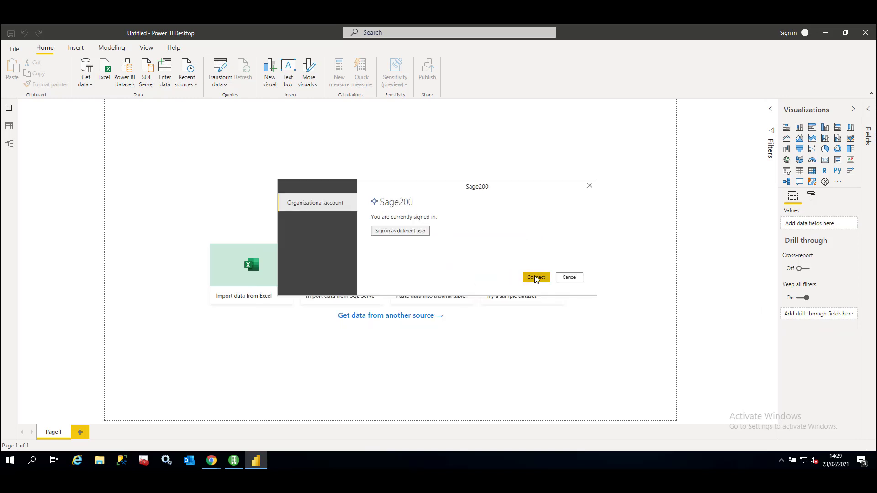
click(536, 278)
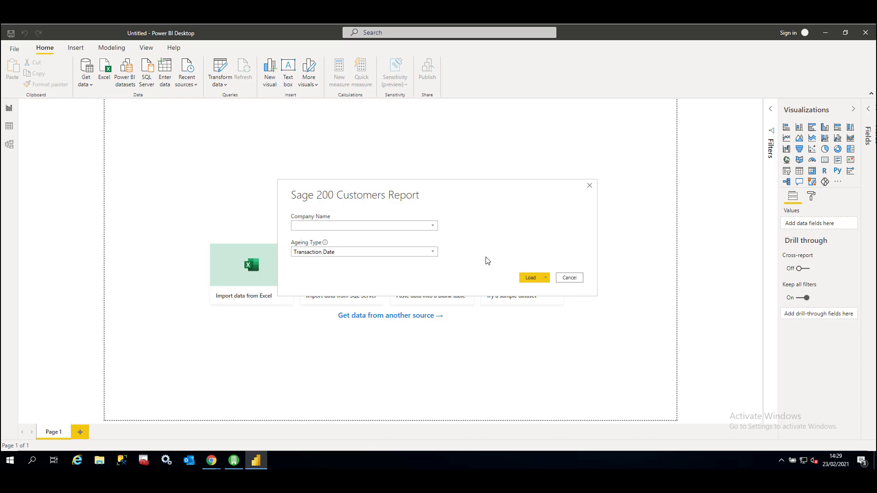
- Load the Sage 200 Customers Report with company name Demo Data and ageing type Transaction Date
click(433, 226)
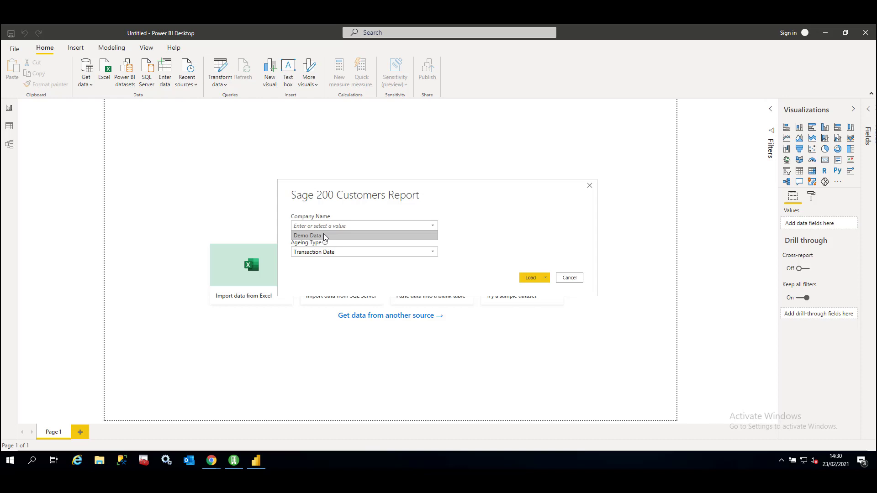
click(325, 236)
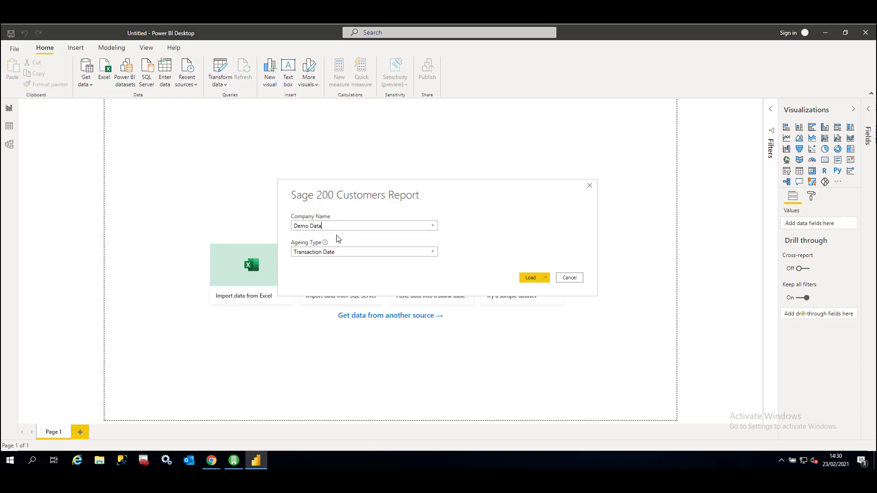
click(433, 253)
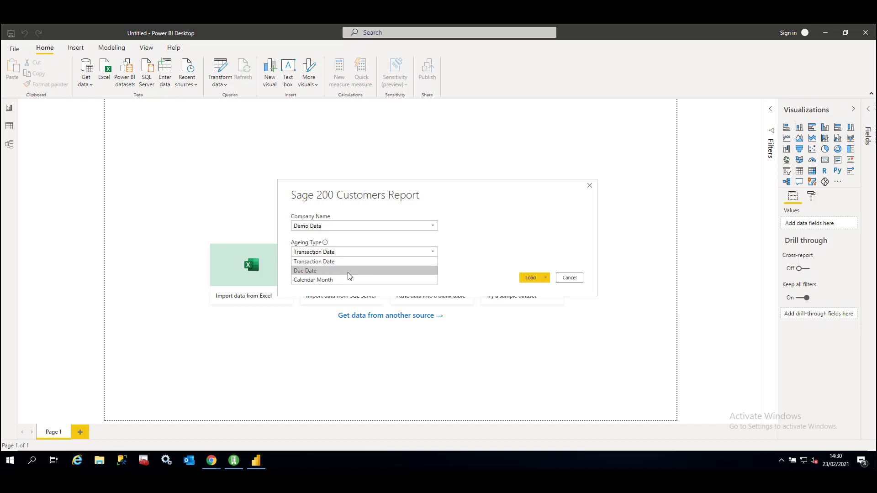
click(376, 264)
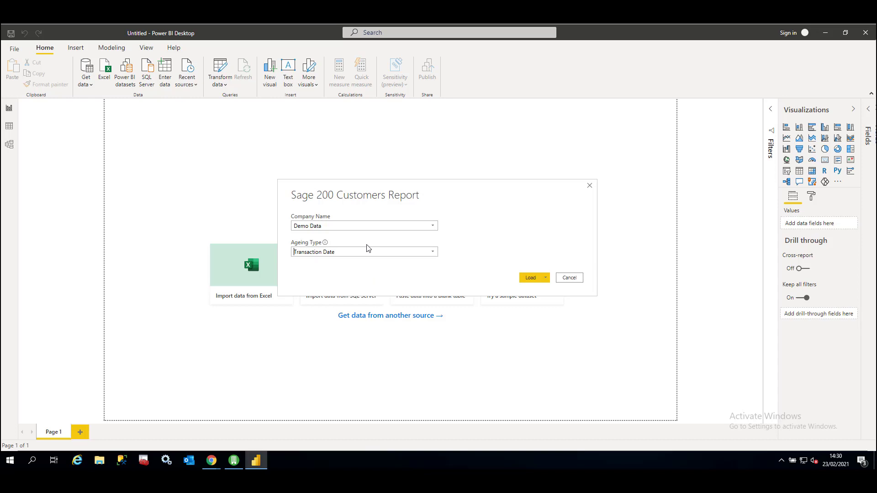
click(525, 278)
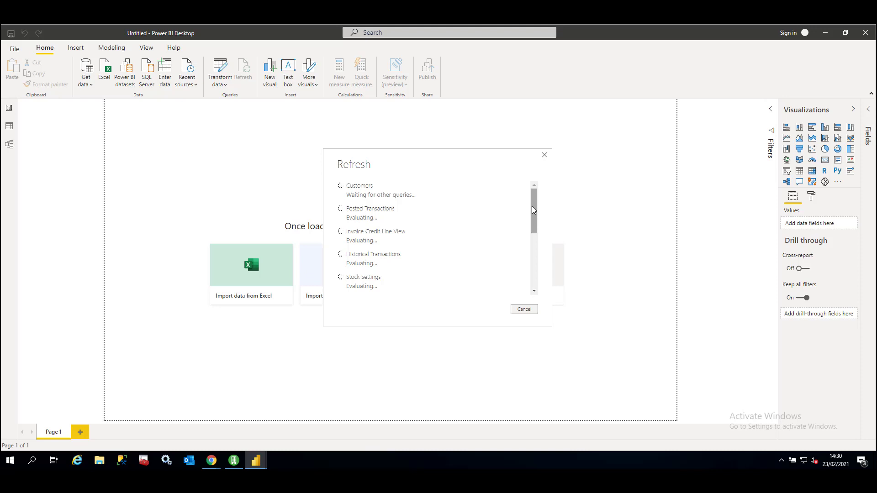
mouse_move(532, 209)
mouse_down()
mouse_move(537, 264)
mouse_move(539, 215)
mouse_up()
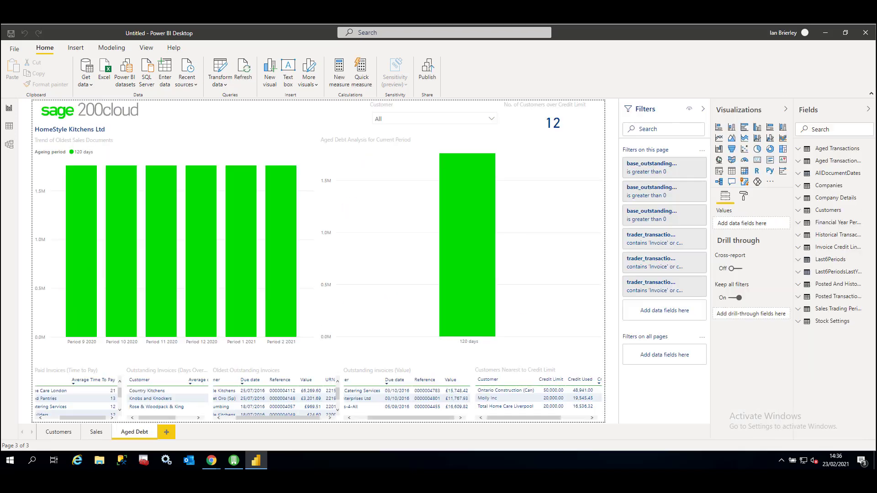
- Review the Customers, Sales and Aged Debt pages of the loaded report
mouse_move(109, 240)
click(63, 432)
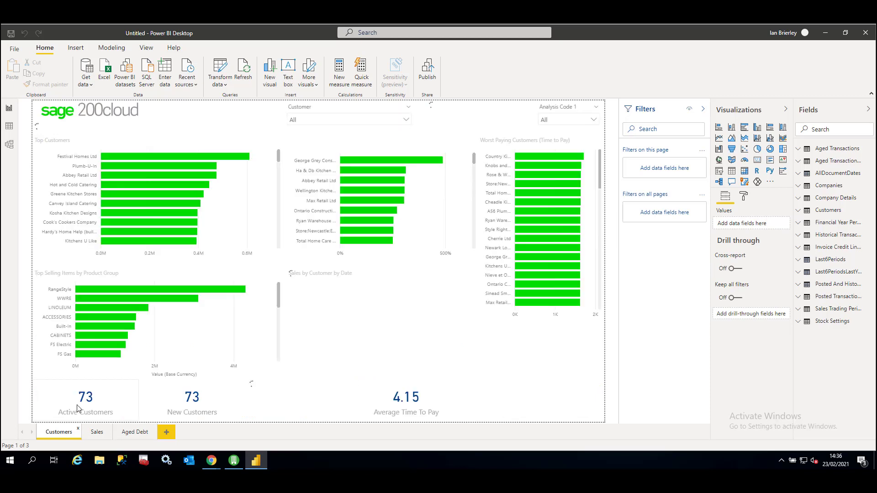
click(96, 432)
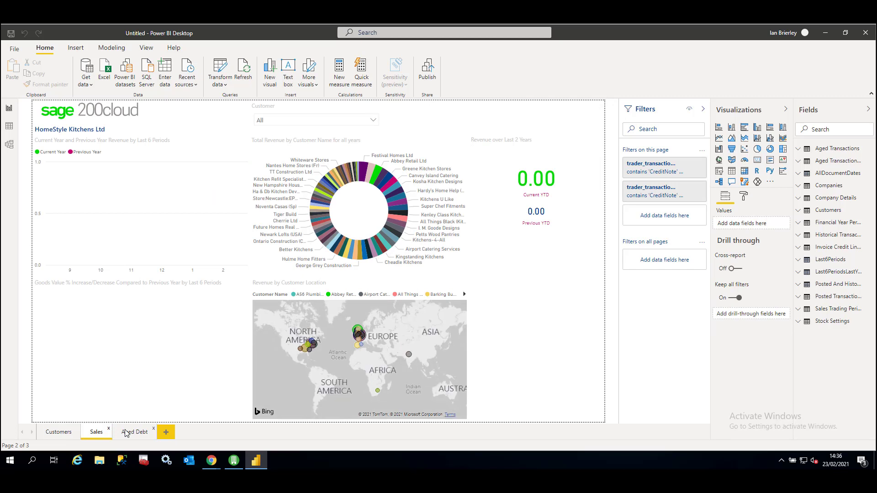
click(126, 433)
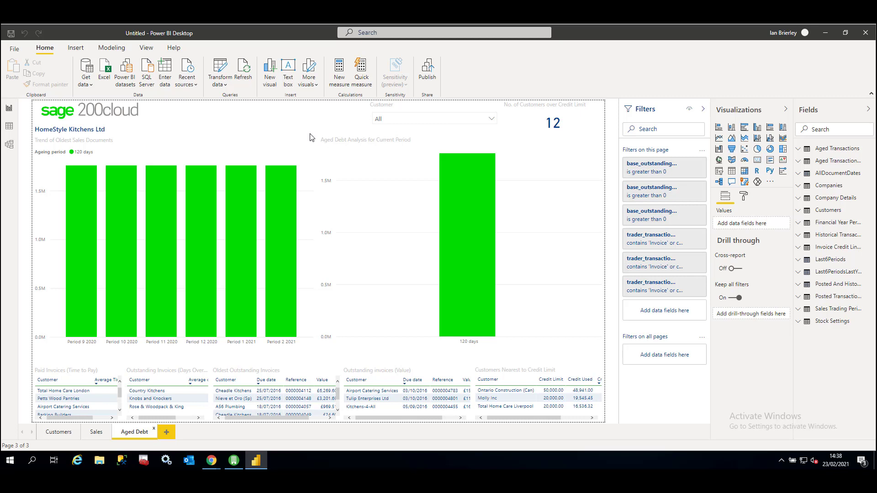
- Save the report in the Downloads folder as a Power BI file named New customer Report
click(14, 50)
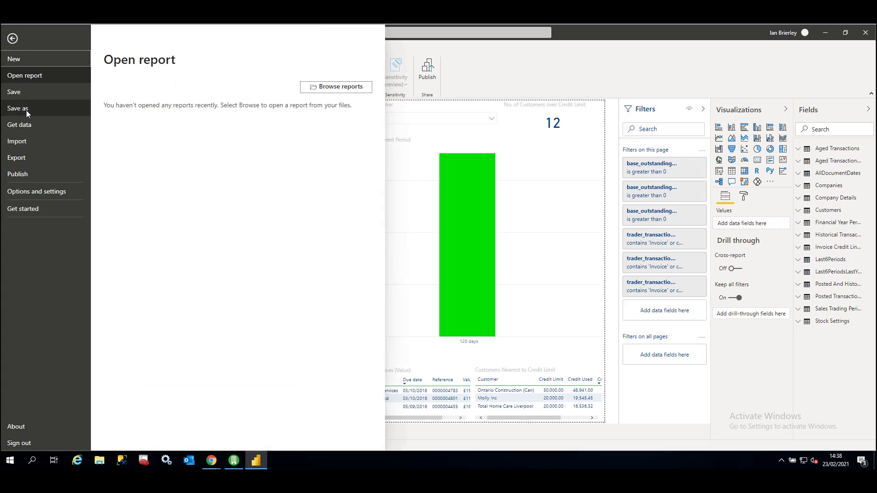
click(26, 108)
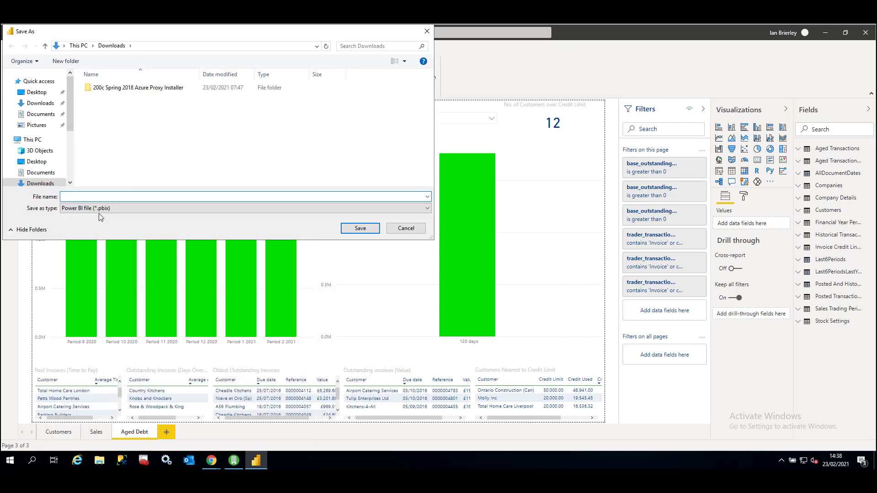
text(New customer Report)
click(360, 228)
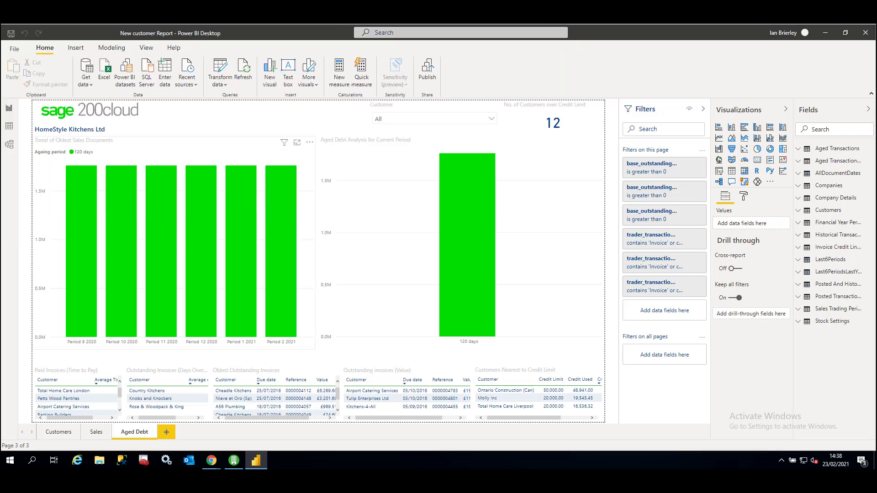
- Duplicate the Customers query in the Power Query Editor and rename the copy Bank
click(220, 68)
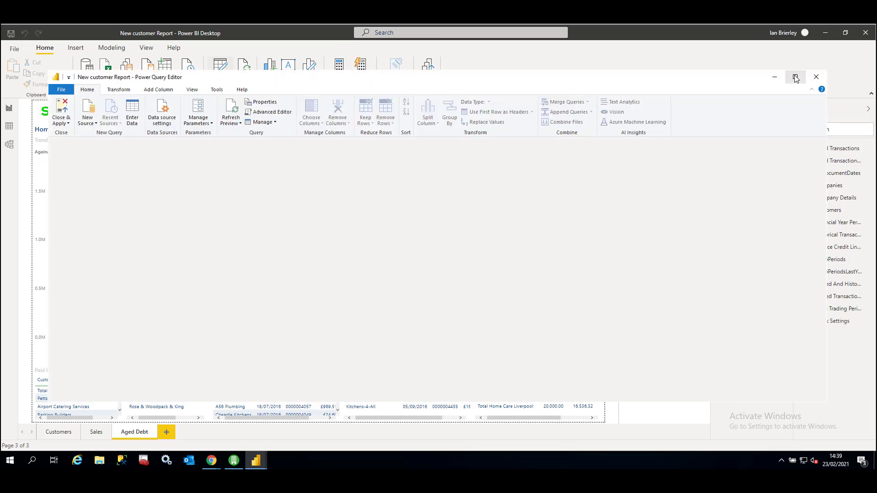
click(795, 77)
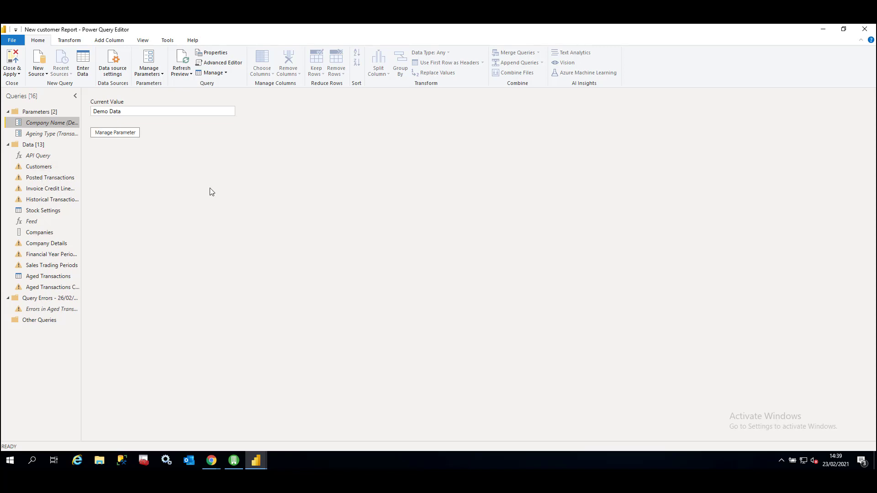
right_click(42, 169)
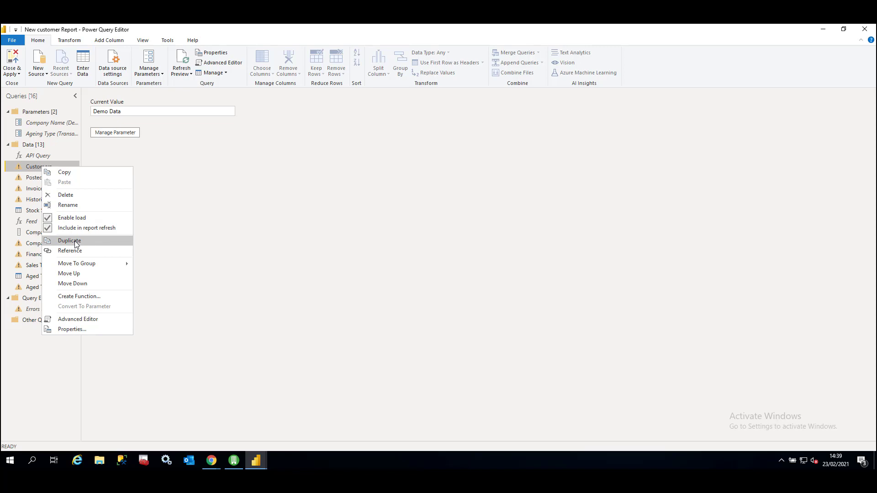
click(69, 240)
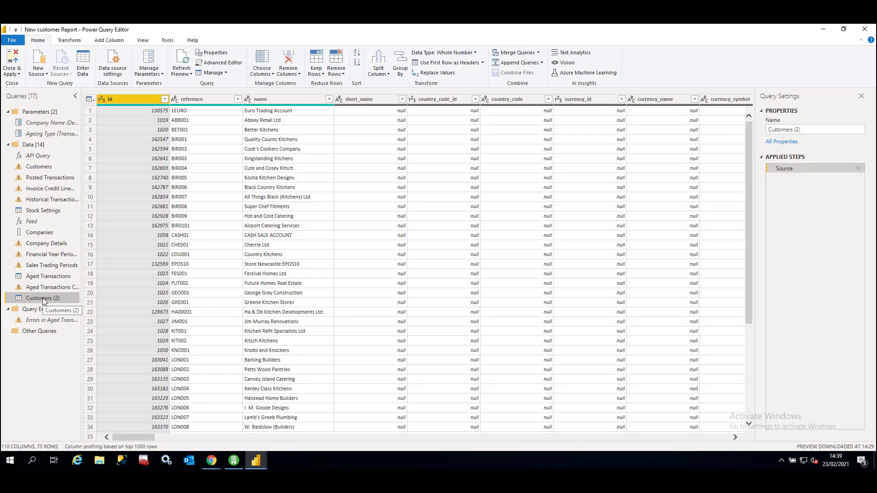
text(Bank)
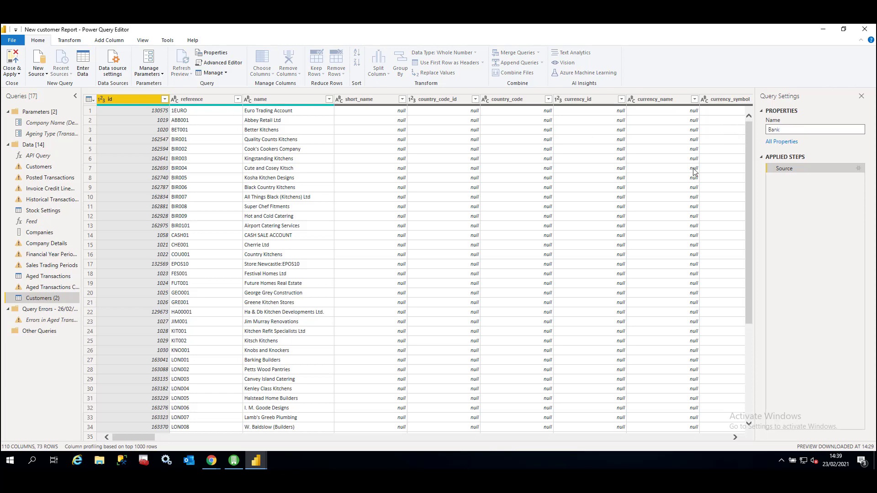
key(Return)
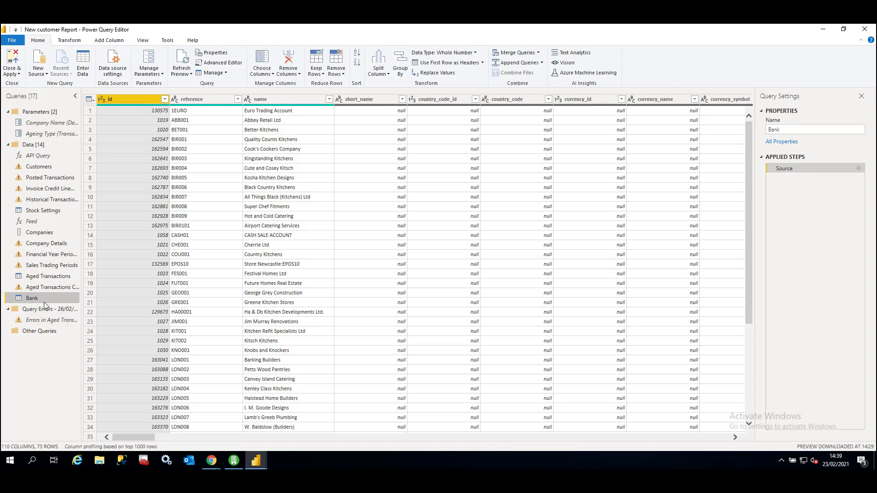
- Change the Bank query's source in the Advanced Editor to #"API Query"("banks", null, null) and apply it
click(223, 63)
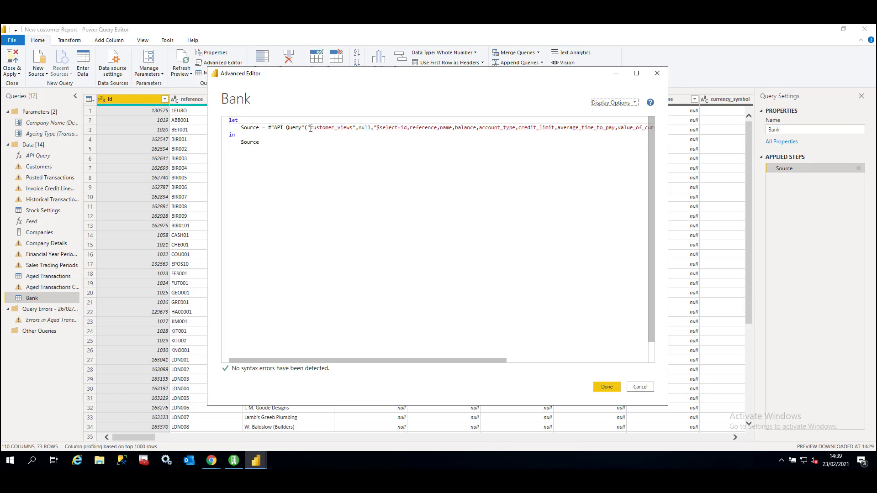
drag(311, 128, 355, 130)
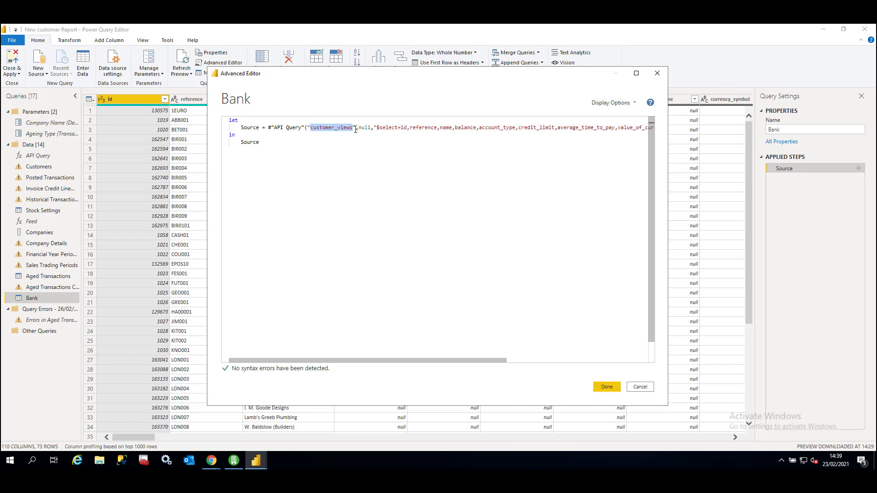
click(354, 128)
click(353, 127)
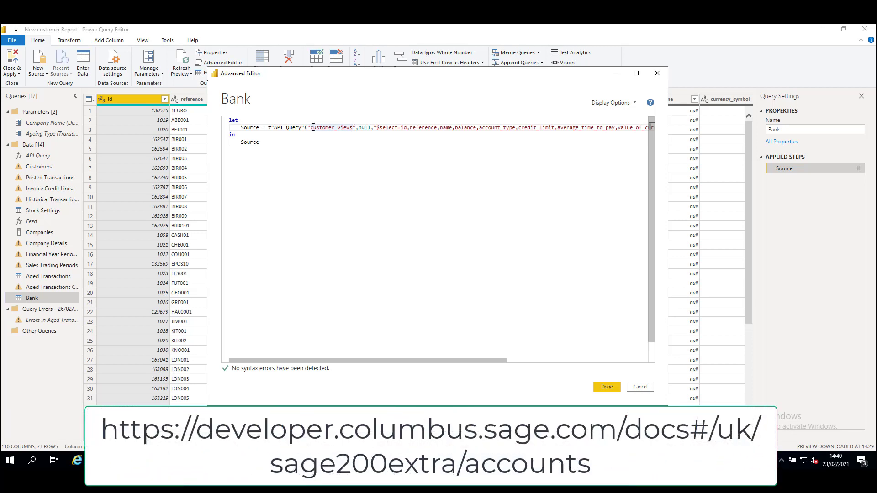
drag(313, 127, 668, 133)
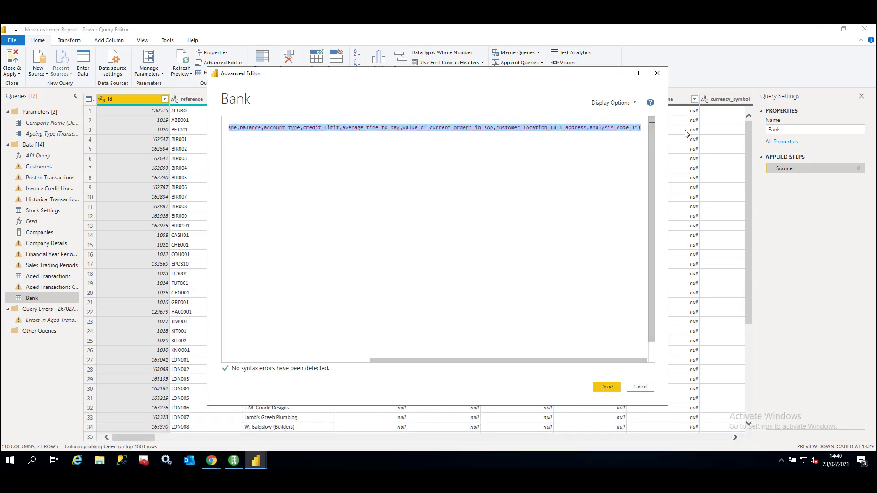
key(BackSpace)
key(BackSpace)
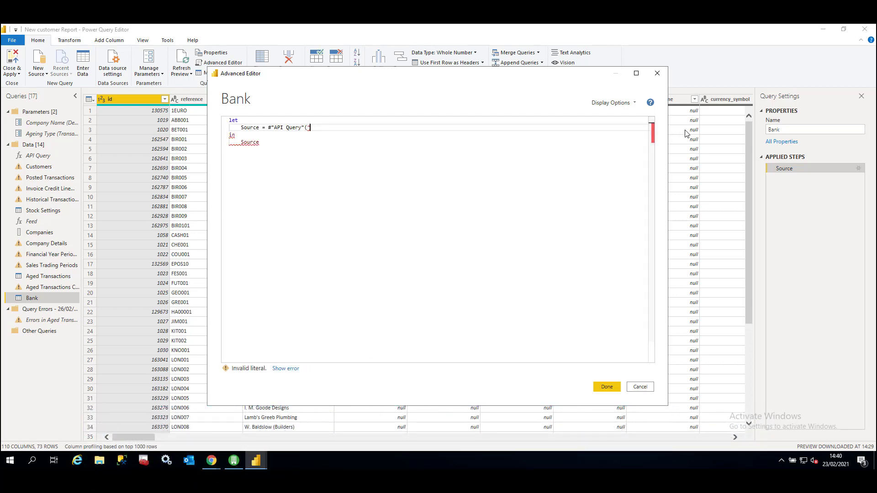
text(banks")
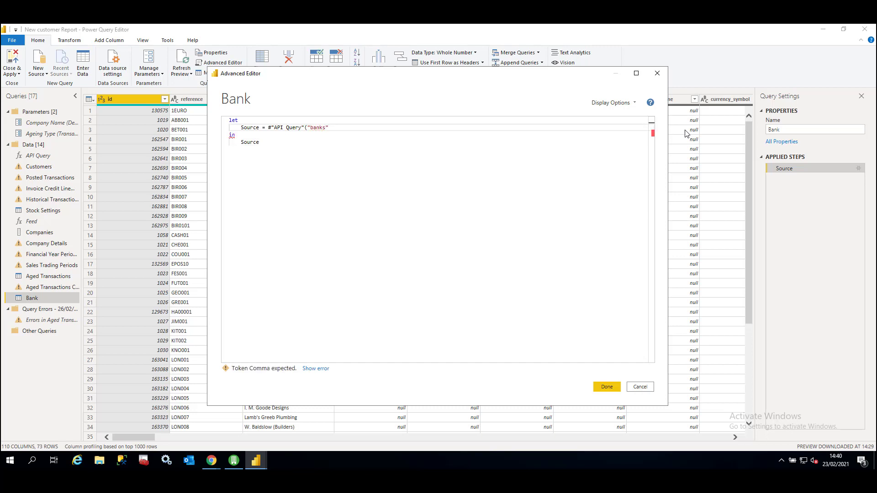
text(, null)
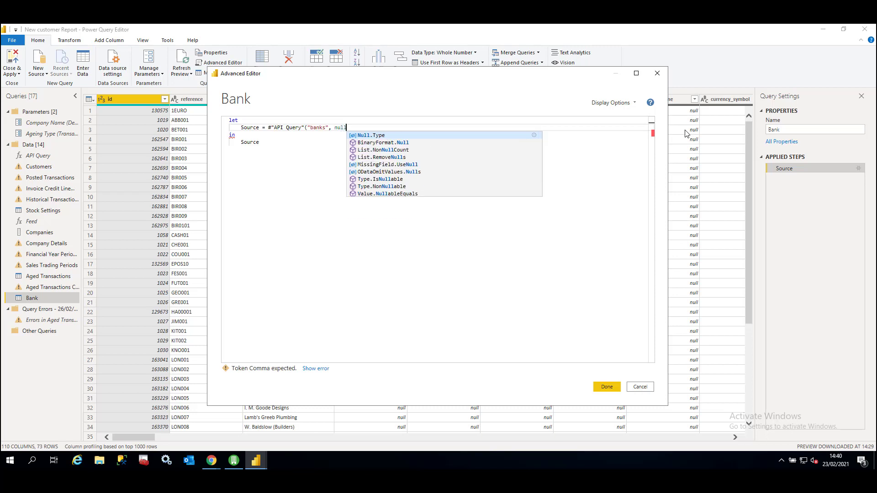
text(, null)
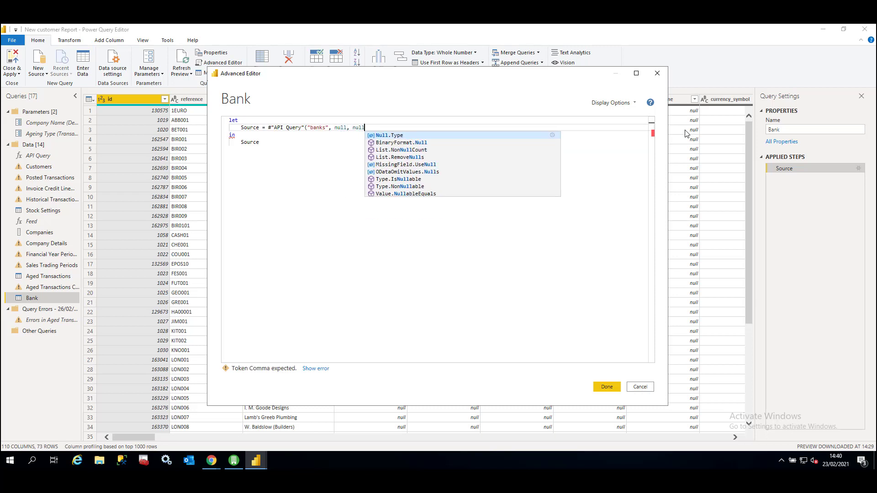
text())
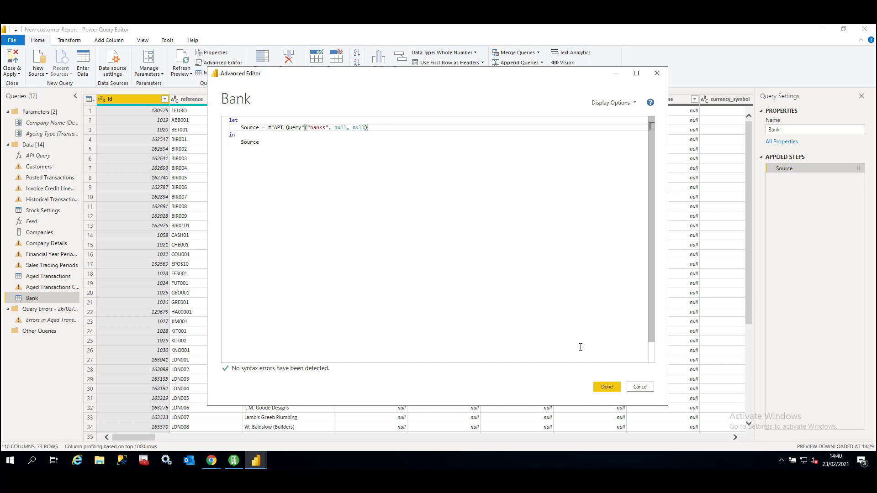
click(607, 386)
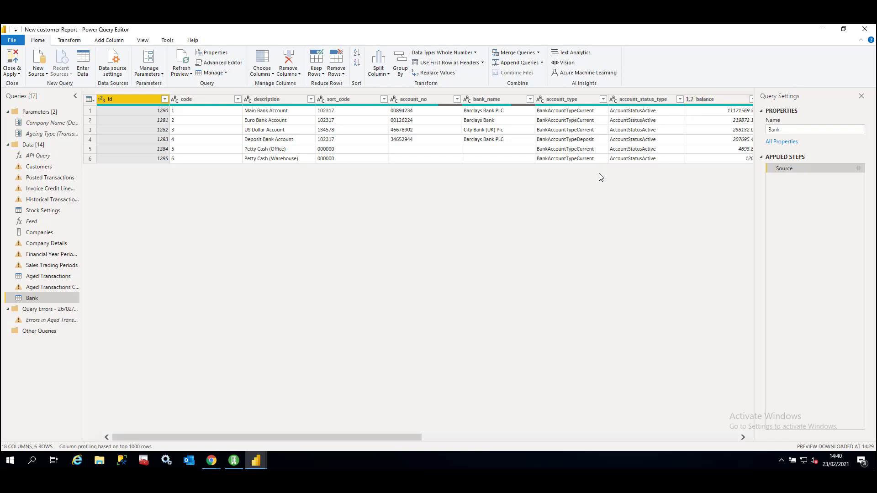
- Examine the banks body fields in the Sage API documentation in Chrome, and return to the Bank query in the Power Query Editor to compare
drag(393, 435, 256, 411)
mouse_move(222, 464)
click(210, 455)
click(210, 455)
click(210, 456)
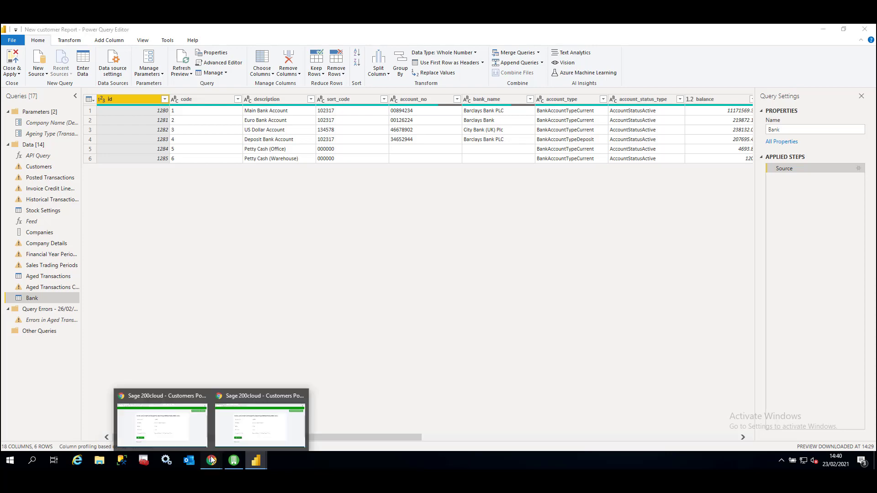
click(252, 411)
click(231, 31)
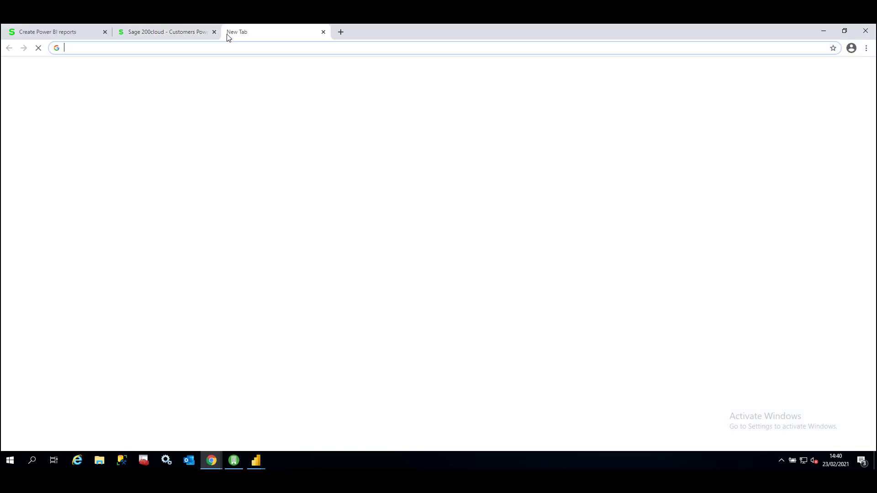
scroll(82, 183, down, 1)
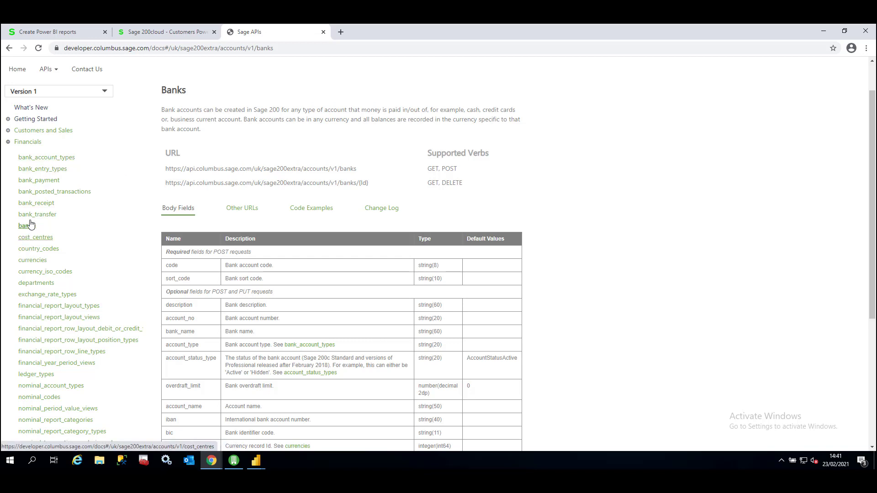
scroll(97, 209, down, 1)
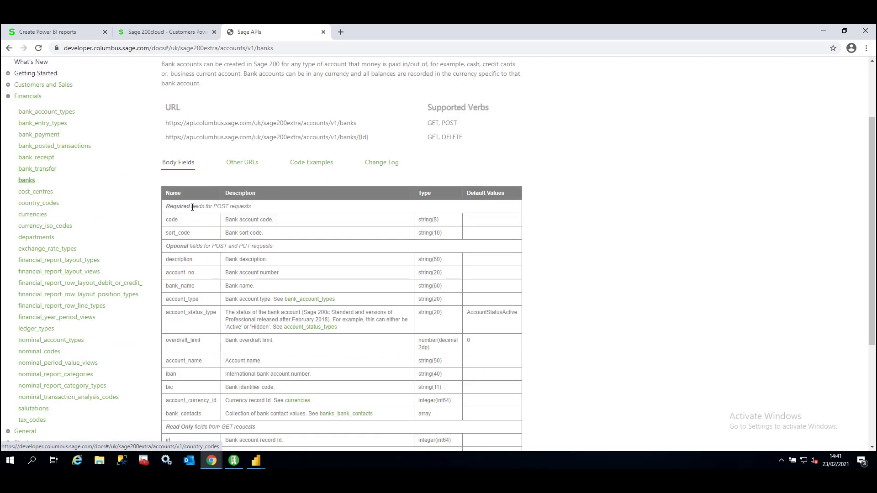
scroll(200, 211, down, 1)
scroll(192, 226, down, 3)
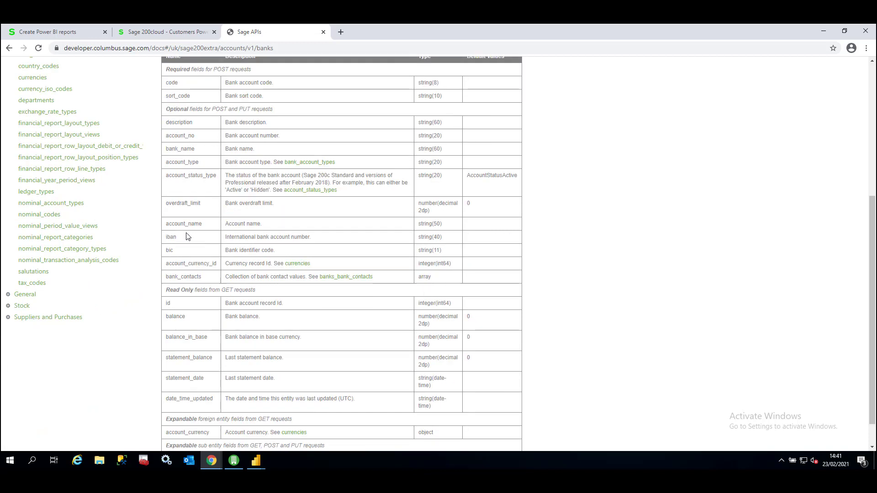
key(alt+Tab)
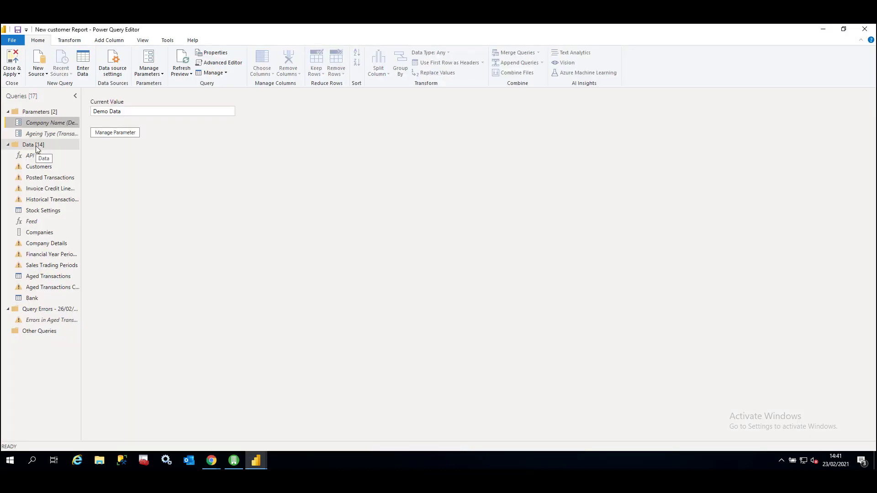
click(37, 301)
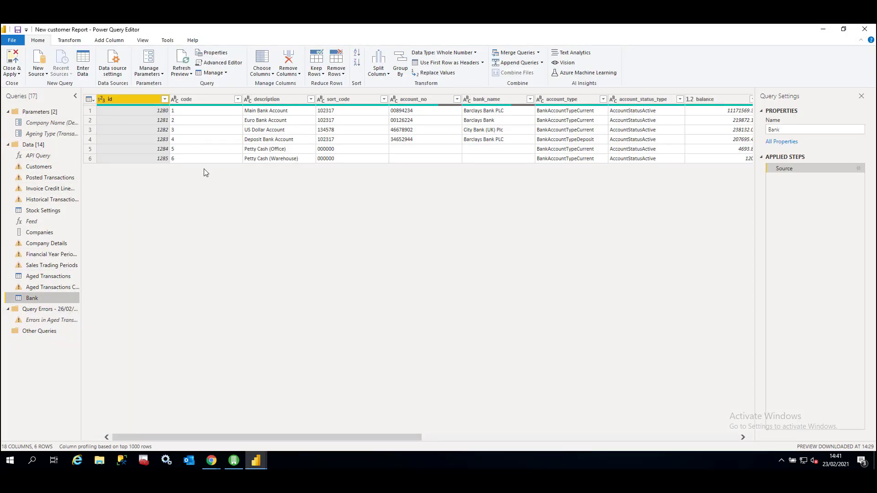